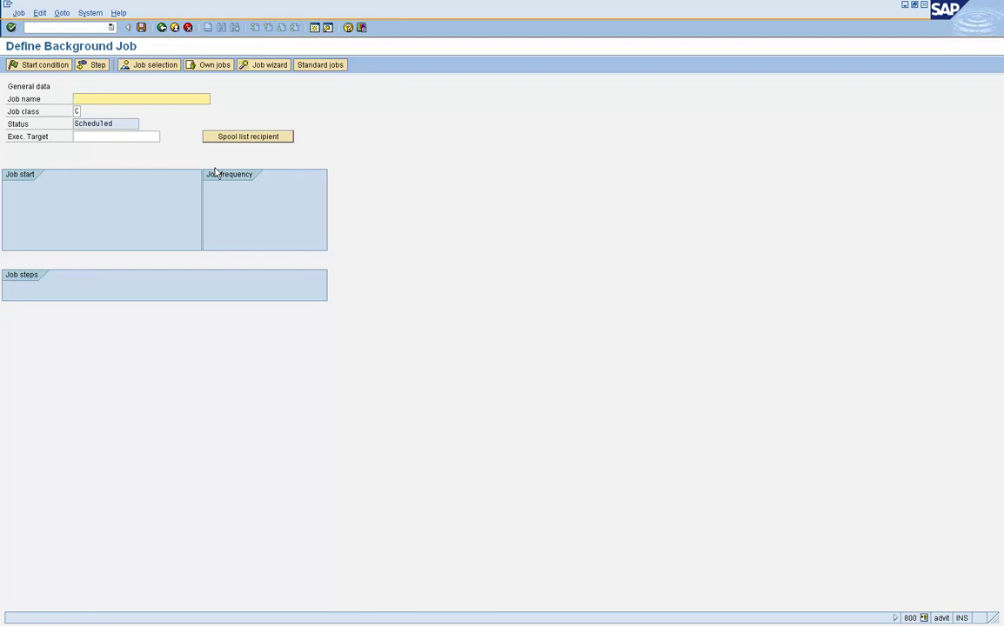
Name the background job ZTESTJOB, create its first step and enter the user ID for that step.
{"action": "type", "text": "ztestjob"}
{"action": "left_click", "coordinate": [97, 67]}
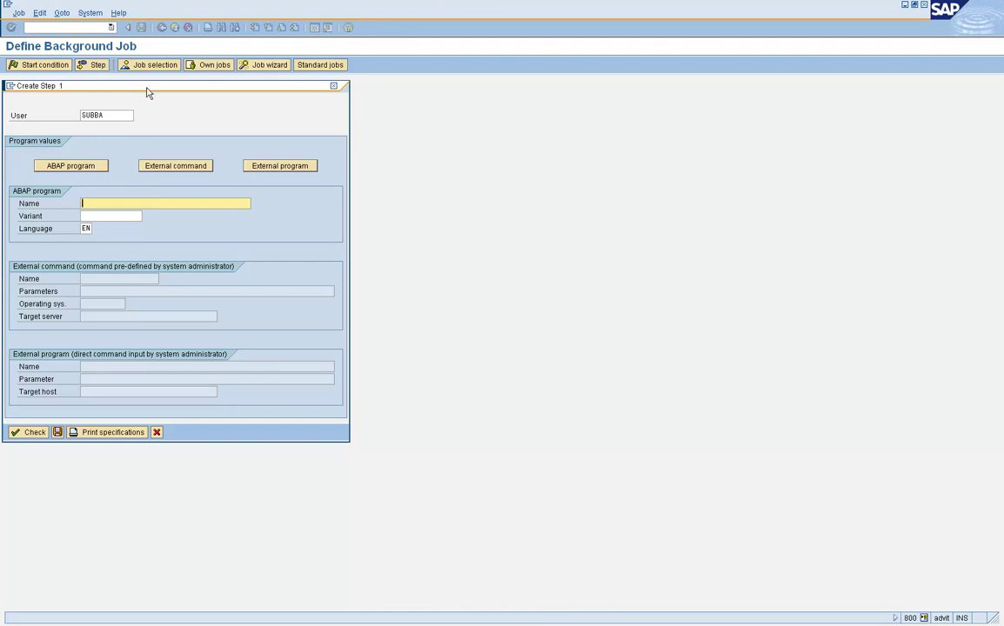
{"action": "left_click_drag", "start_coordinate": [133, 85], "coordinate": [309, 106]}
{"action": "left_click", "coordinate": [276, 129]}
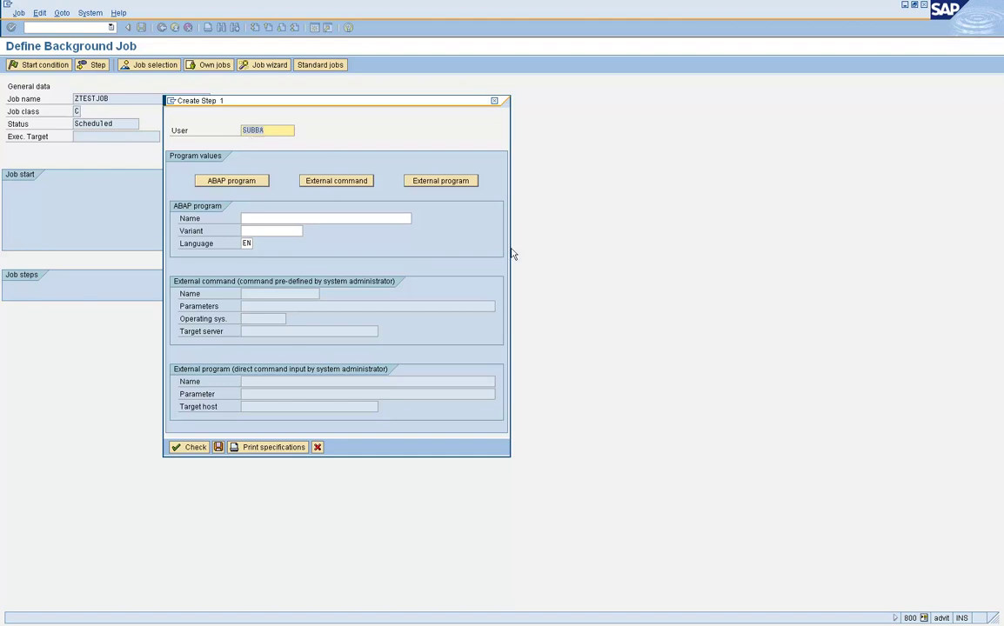
{"action": "type", "text": "shakee1"}
{"action": "type", "text": "subba"}
Assign the ABAP program RSUSR002 to the new job step and save the step.
{"action": "left_click", "coordinate": [307, 218]}
{"action": "type", "text": "r"}
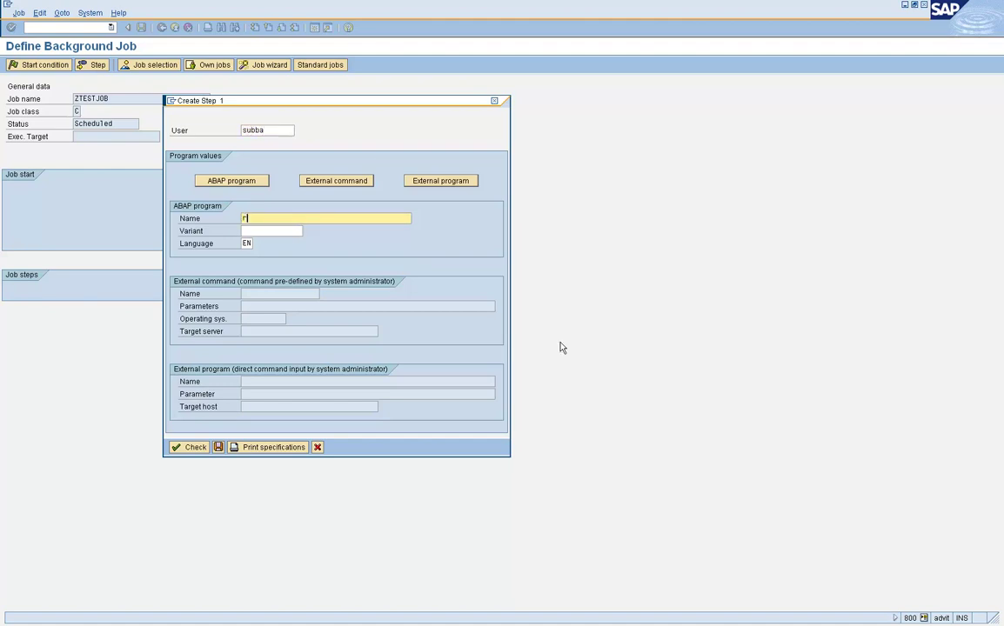
{"action": "type", "text": "susr"}
{"action": "key", "text": "BackSpace"}
{"action": "type", "text": "002"}
{"action": "key", "text": "BackSpace"}
{"action": "key", "text": "BackSpace"}
{"action": "key", "text": "BackSpace"}
{"action": "key", "text": "BackSpace"}
{"action": "key", "text": "BackSpace"}
{"action": "type", "text": "usr00"}
{"action": "left_click", "coordinate": [218, 448]}
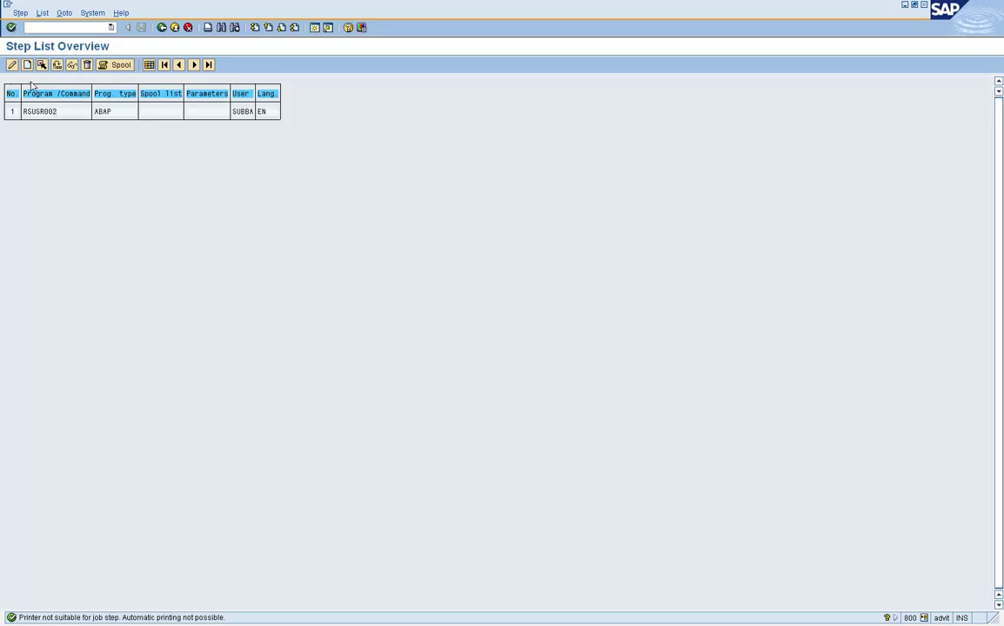
Reopen the RSUSR002 step to review its details and return to the job definition.
{"action": "left_click", "coordinate": [12, 65]}
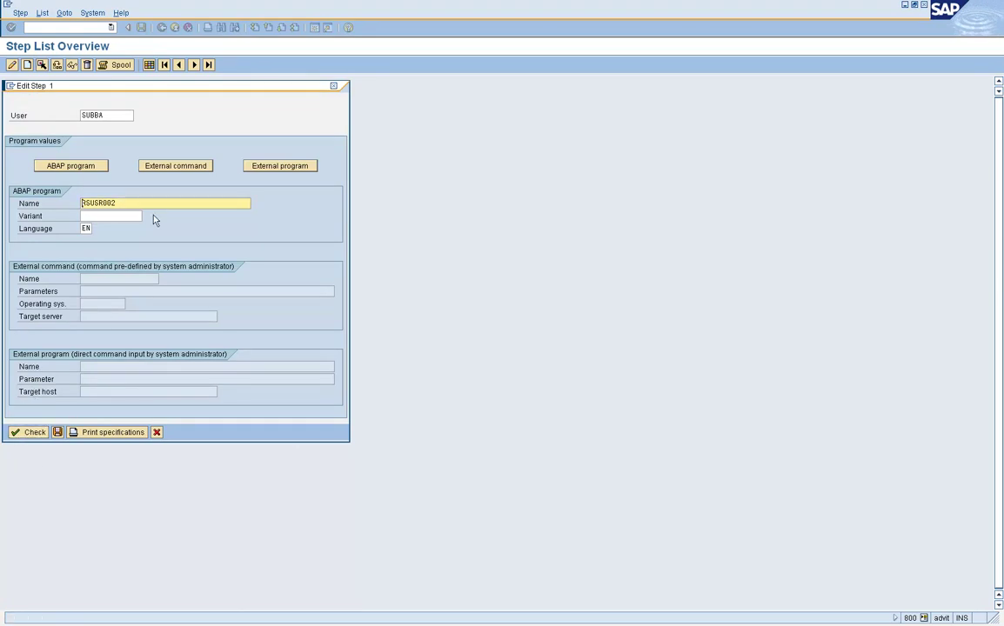
{"action": "left_click", "coordinate": [57, 432]}
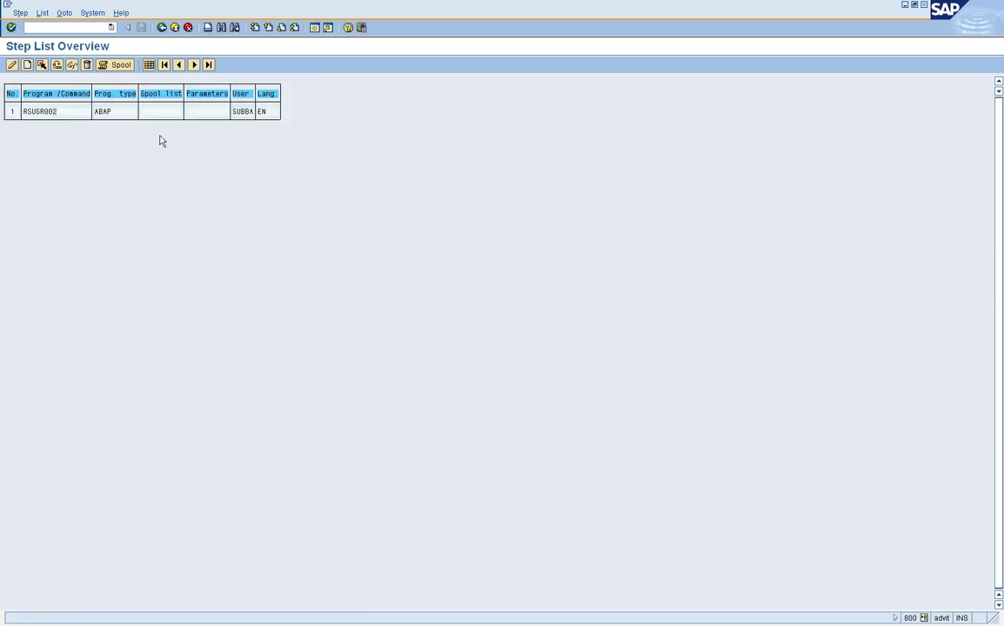
{"action": "left_click", "coordinate": [162, 27]}
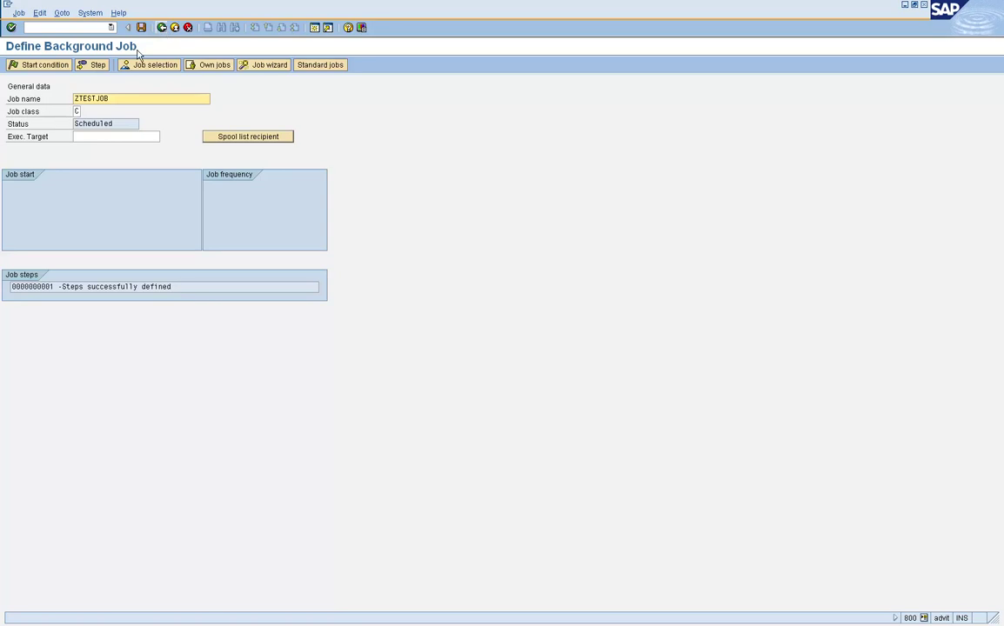
Set the start condition of the job to an immediate start.
{"action": "left_click", "coordinate": [66, 67]}
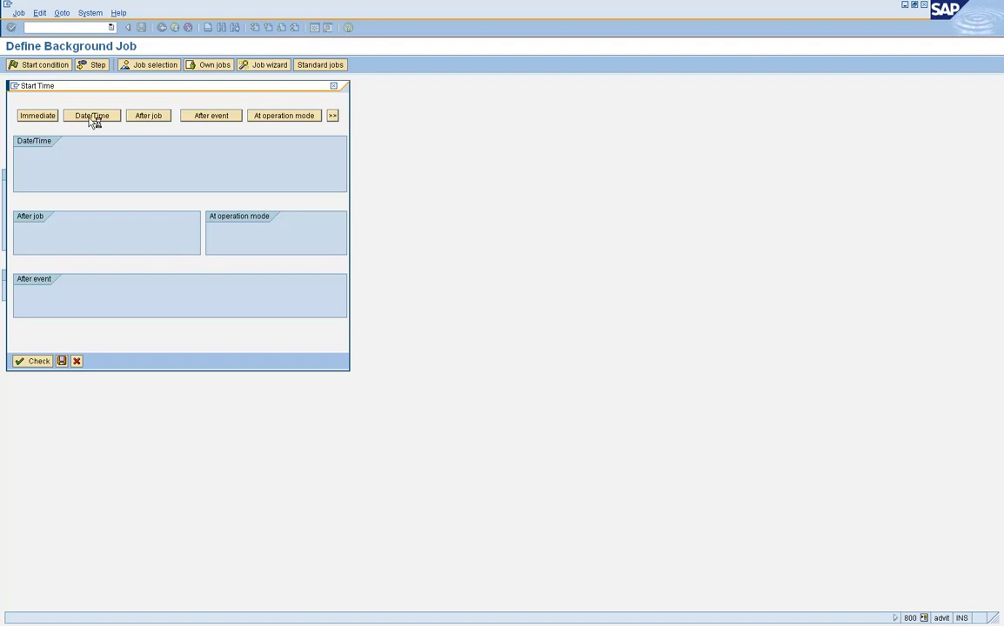
{"action": "left_click", "coordinate": [92, 119]}
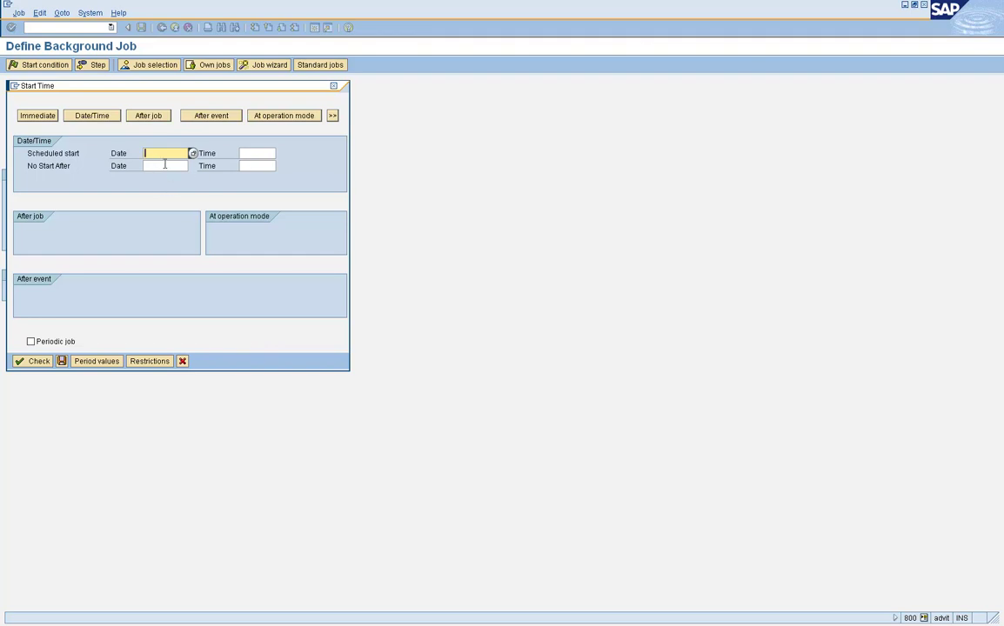
{"action": "left_click", "coordinate": [38, 115]}
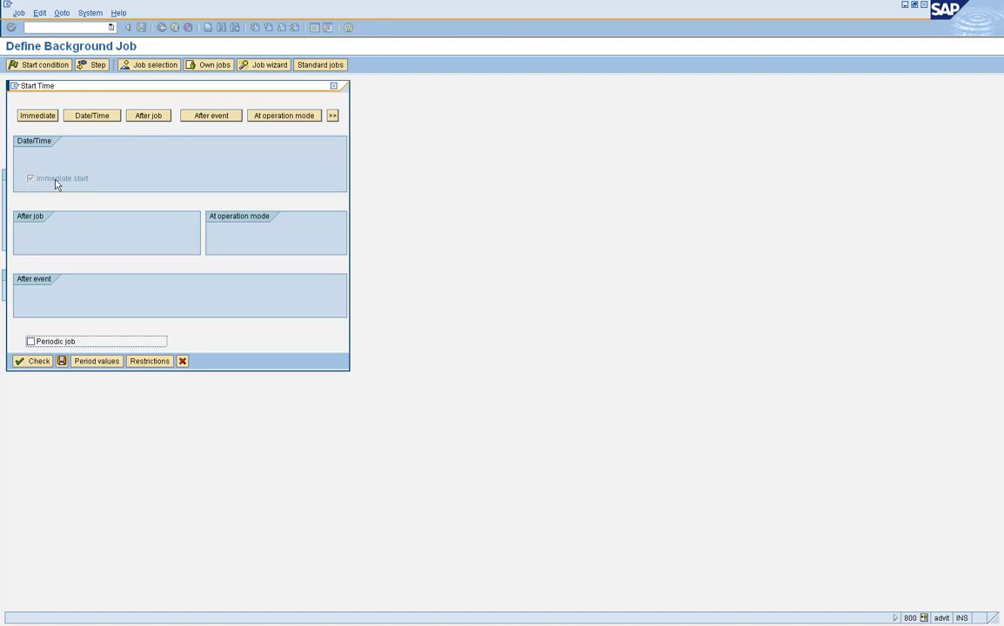
Try the periodic job option, going through its hourly, daily and other period choices, and discard it.
{"action": "left_click", "coordinate": [50, 343]}
{"action": "left_click", "coordinate": [96, 361]}
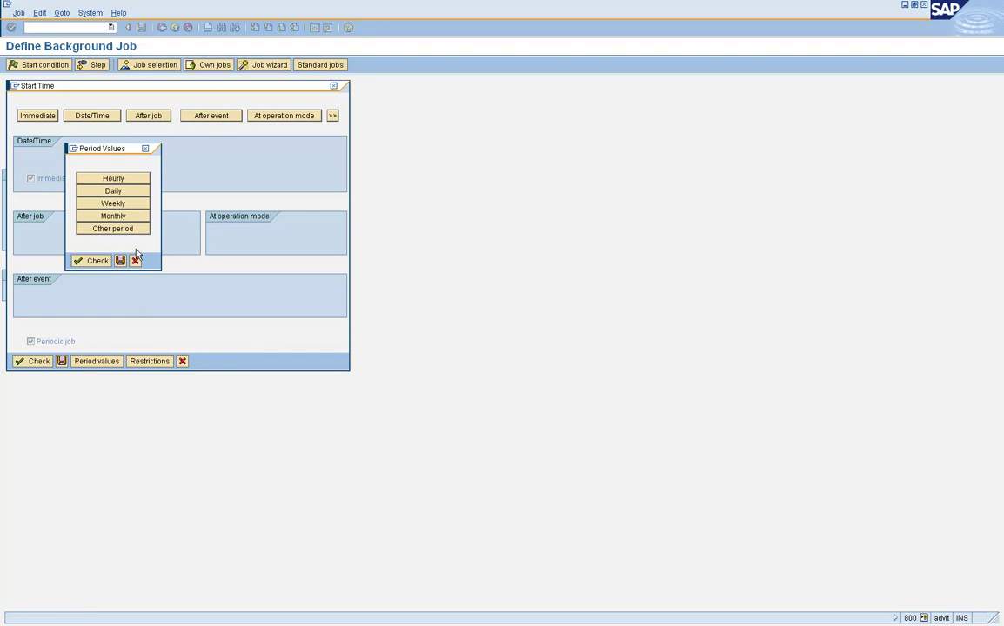
{"action": "left_click", "coordinate": [132, 181]}
{"action": "left_click", "coordinate": [123, 192]}
{"action": "left_click", "coordinate": [129, 230]}
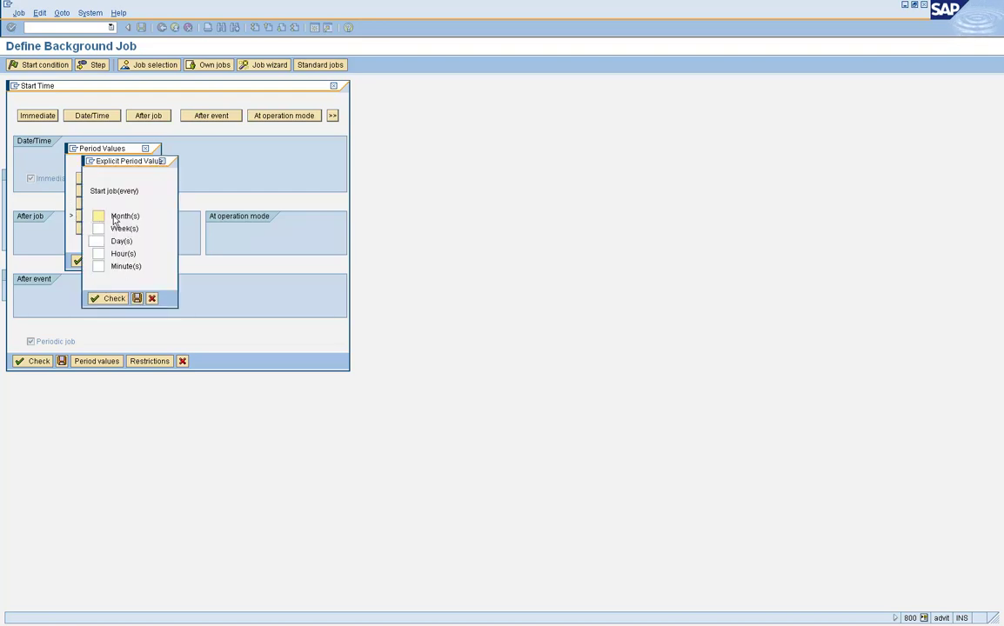
{"action": "left_click", "coordinate": [99, 229]}
{"action": "left_click", "coordinate": [152, 298]}
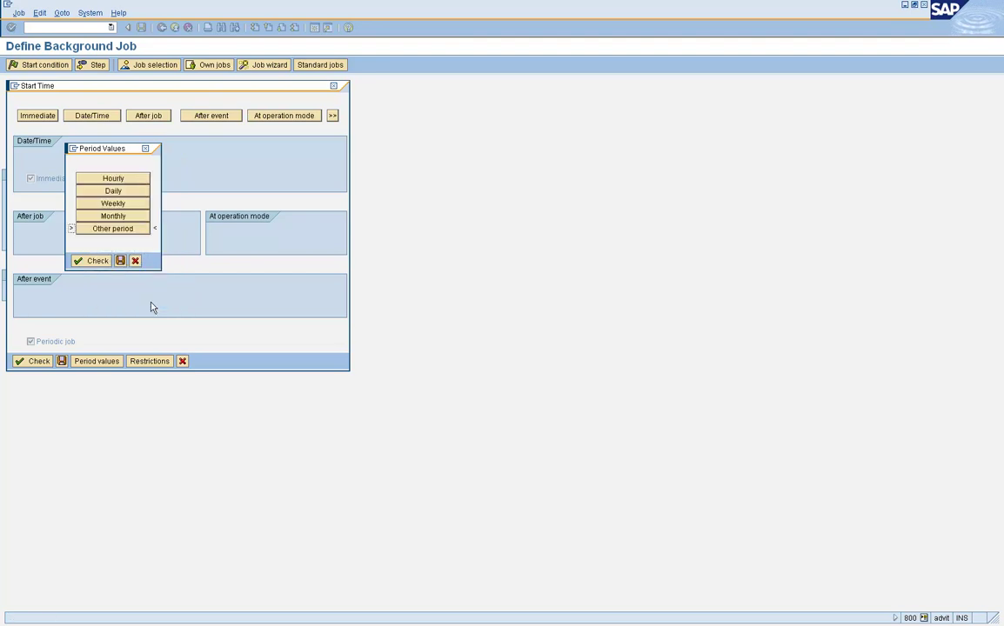
{"action": "left_click", "coordinate": [135, 261]}
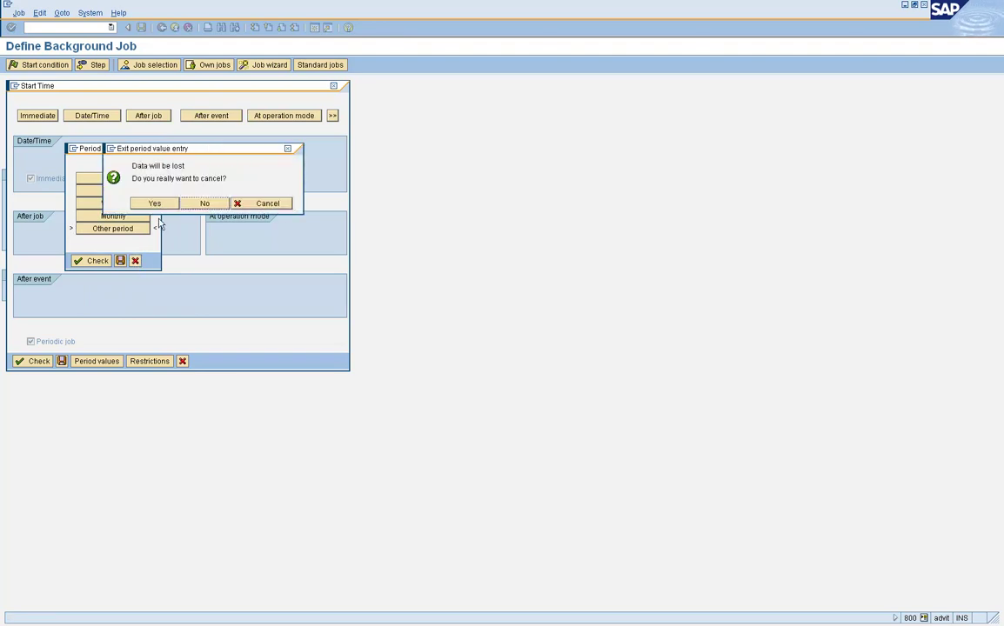
{"action": "left_click", "coordinate": [161, 205]}
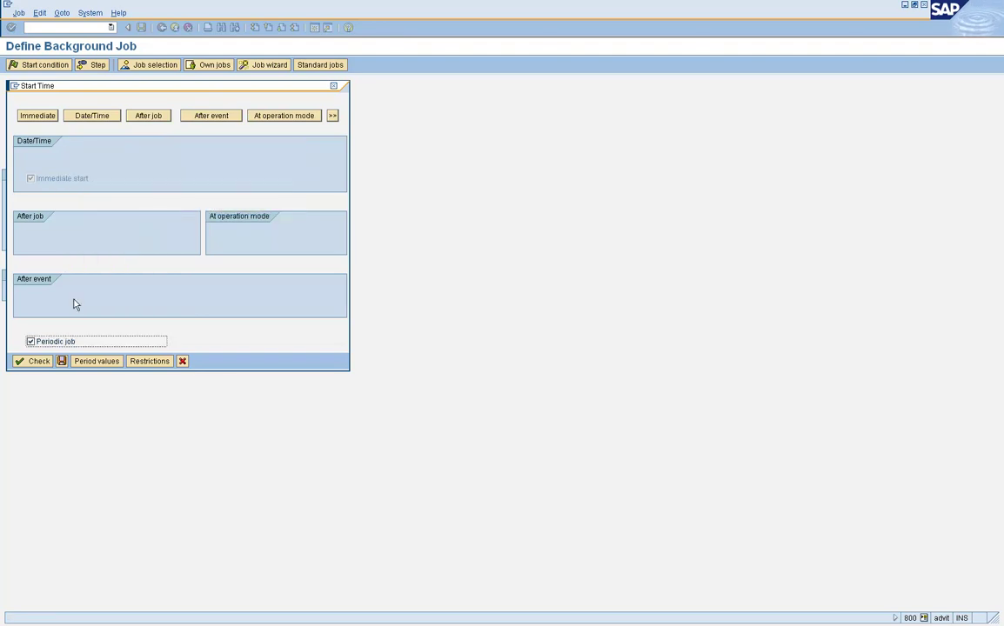
{"action": "left_click", "coordinate": [56, 342]}
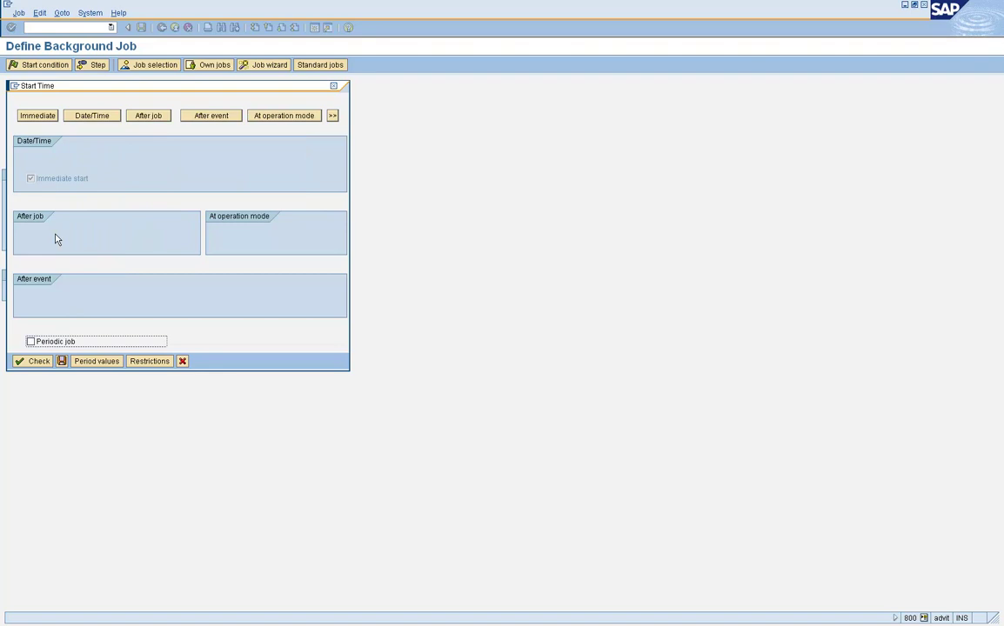
Save the immediate start condition and the ZTESTJOB definition, and leave the job definition.
{"action": "left_click", "coordinate": [62, 361]}
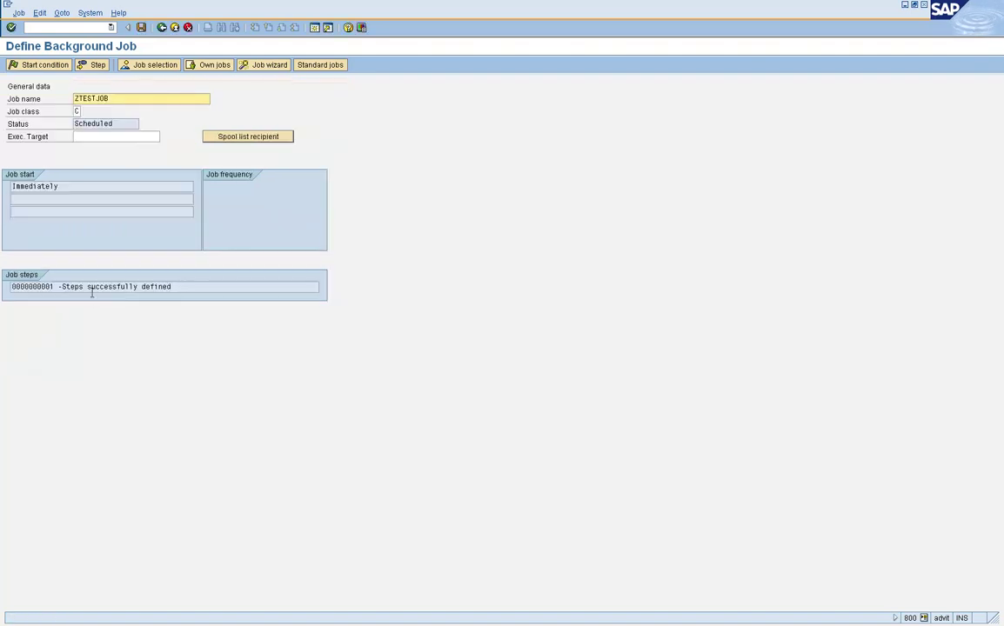
{"action": "left_click", "coordinate": [141, 28]}
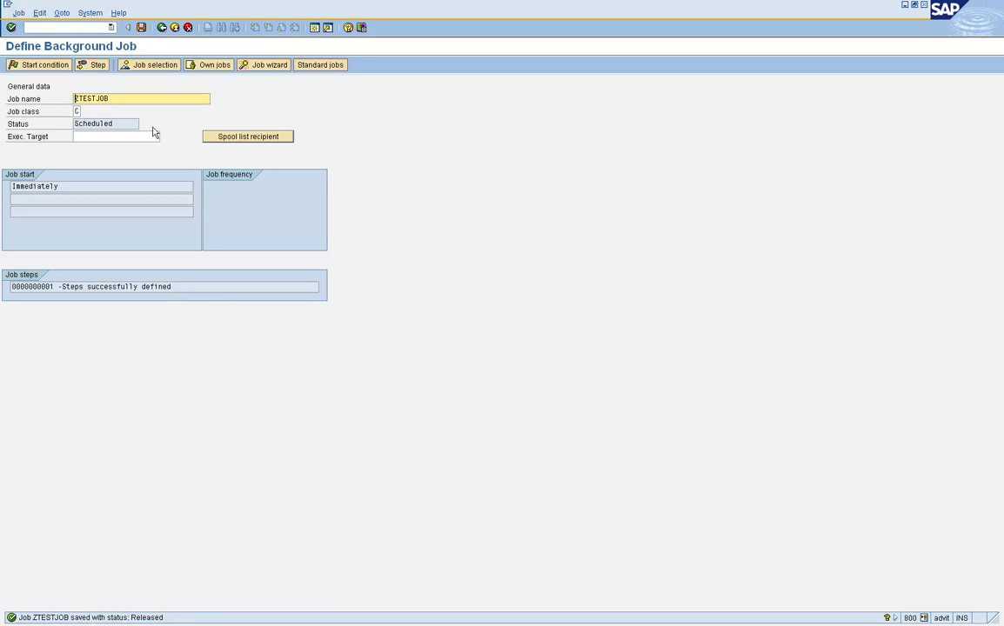
{"action": "left_click", "coordinate": [163, 29]}
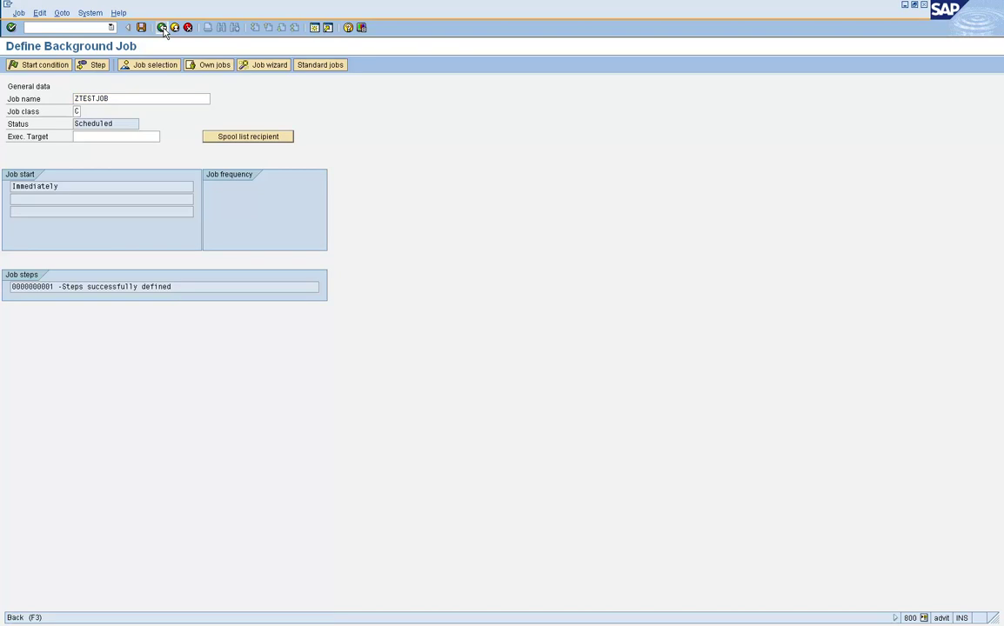
Run transaction SM37 and search for the job ZTESTJOB with the scheduled status included.
{"action": "left_click", "coordinate": [92, 27]}
{"action": "type", "text": "sm37"}
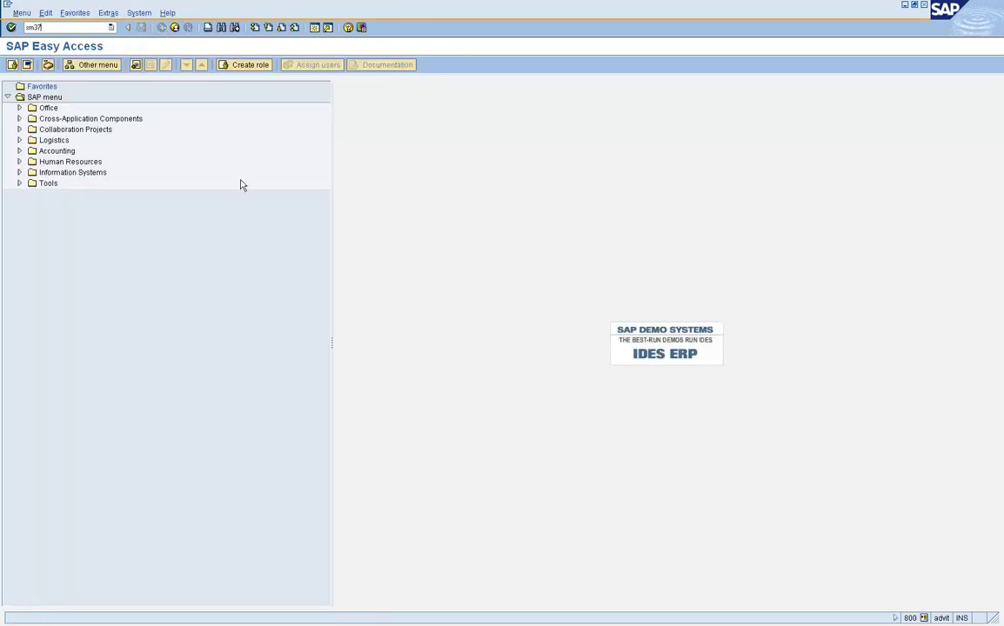
{"action": "key", "text": "Return"}
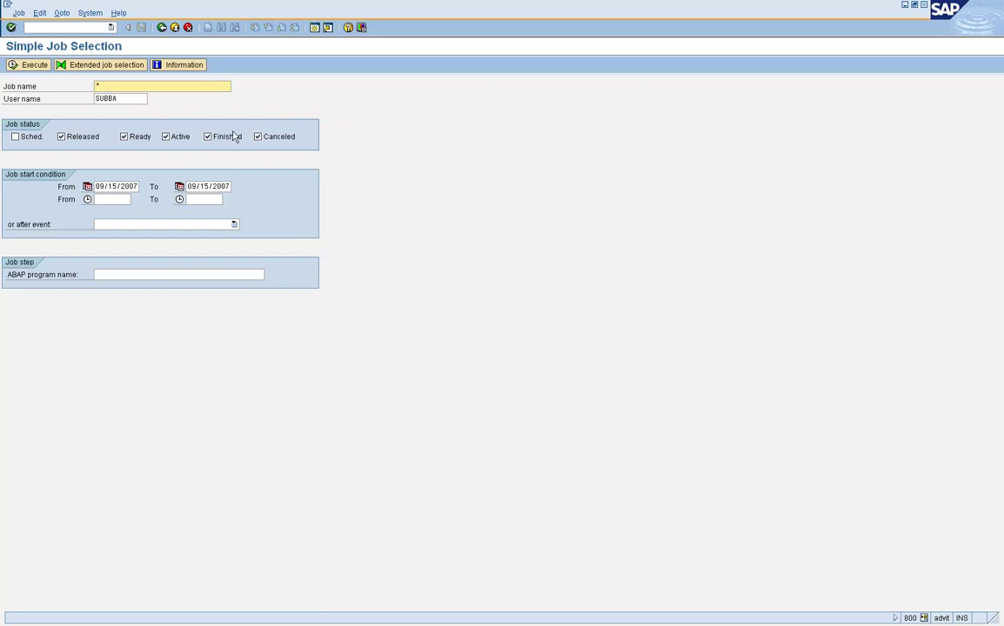
{"action": "type", "text": "z"}
{"action": "type", "text": "tesstsu"}
{"action": "key", "text": "BackSpace"}
{"action": "key", "text": "BackSpace"}
{"action": "key", "text": "BackSpace"}
{"action": "key", "text": "BackSpace"}
{"action": "type", "text": "tjob"}
{"action": "left_click", "coordinate": [17, 137]}
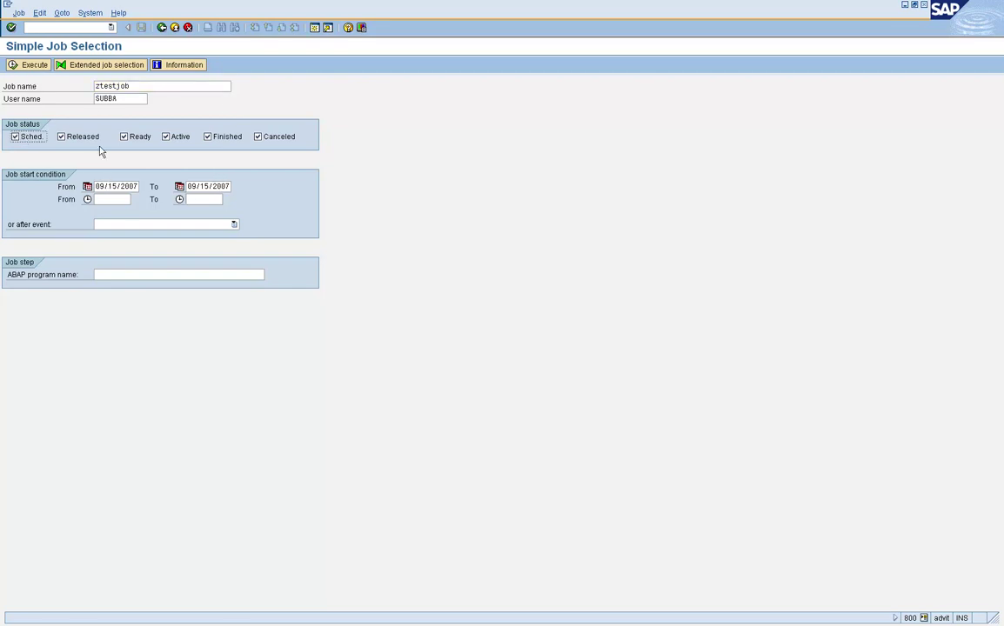
{"action": "left_click", "coordinate": [36, 67]}
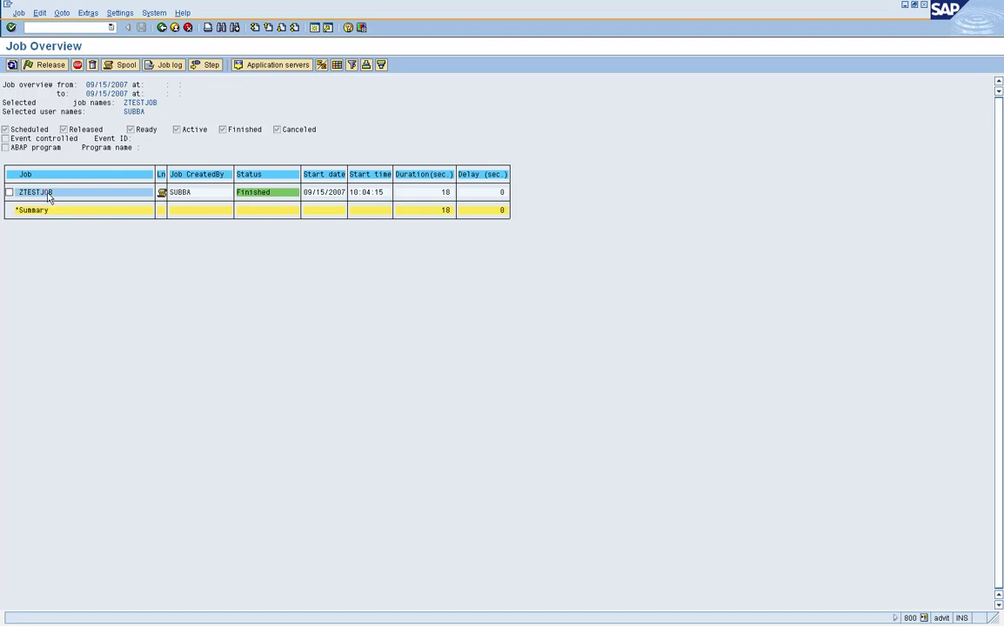
Select ZTESTJOB in the job overview, examine its job log entries and return to the overview.
{"action": "left_click", "coordinate": [9, 192]}
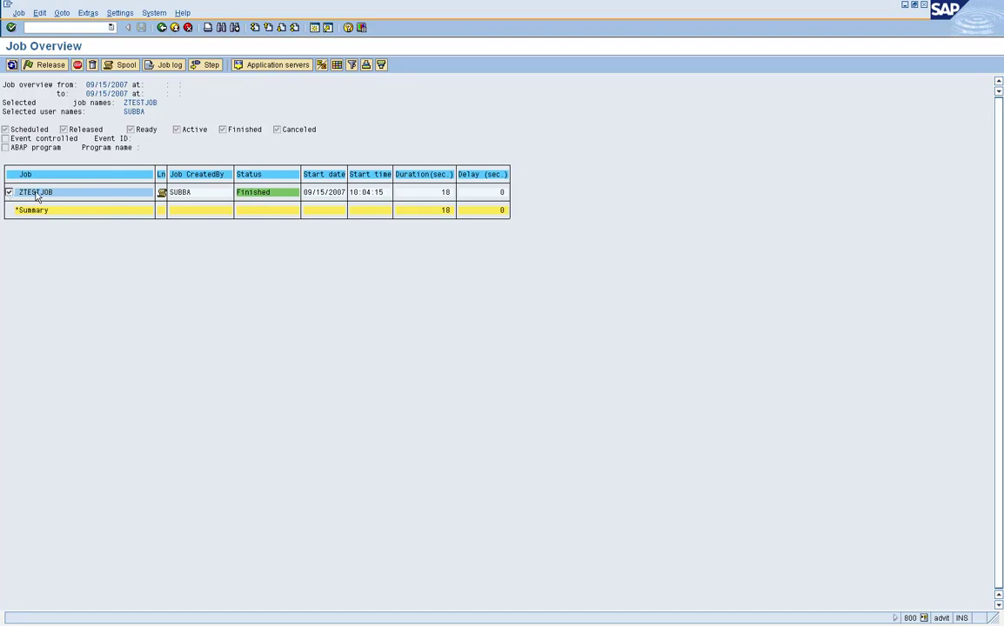
{"action": "left_click", "coordinate": [165, 66]}
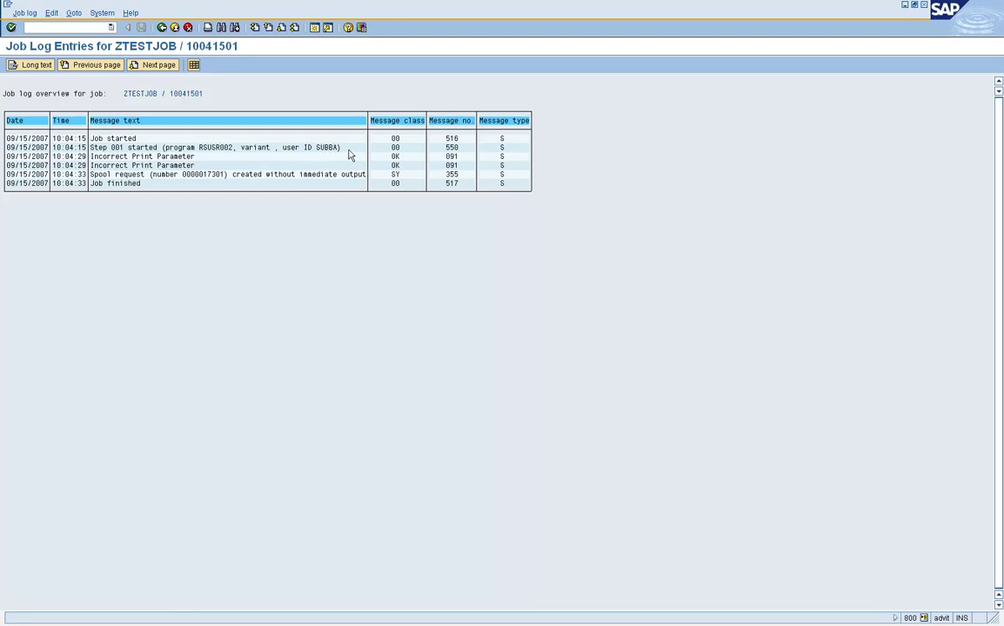
{"action": "left_click", "coordinate": [161, 26]}
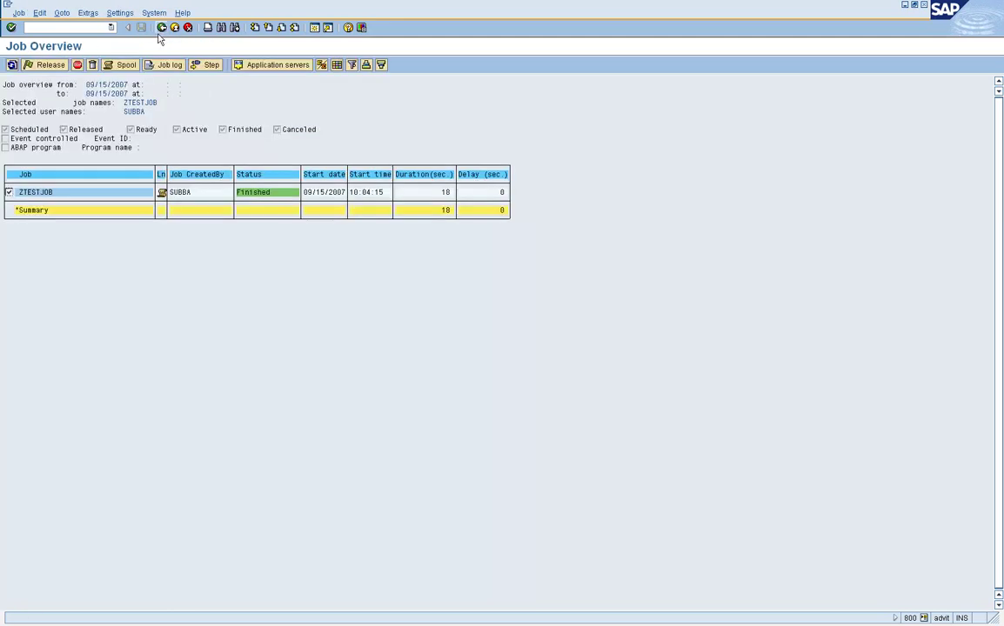
Delete ZTESTJOB from the job overview and rerun the job selection to check for it.
{"action": "left_click", "coordinate": [92, 67]}
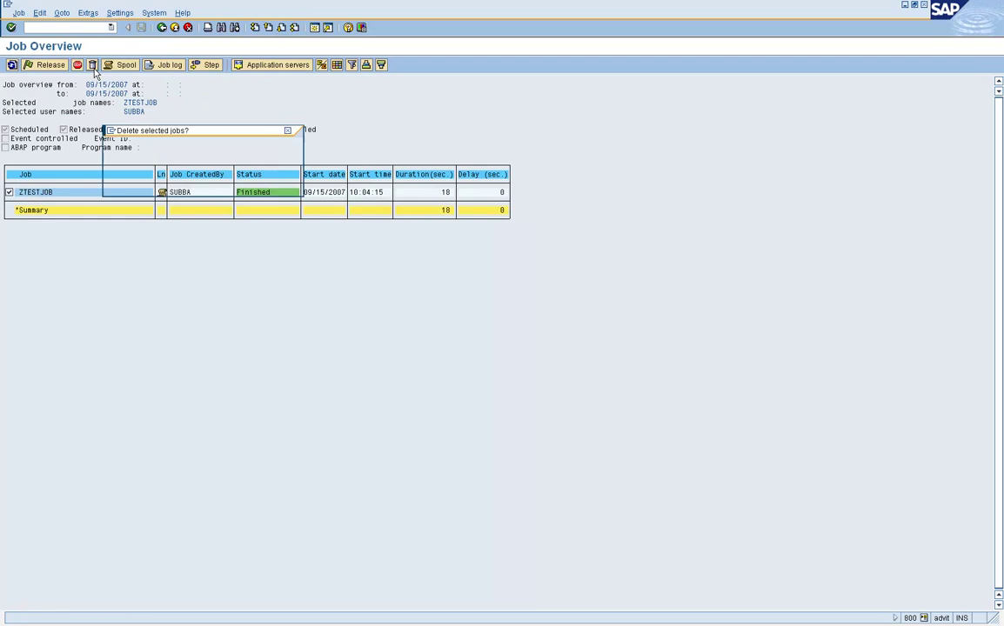
{"action": "left_click", "coordinate": [155, 186]}
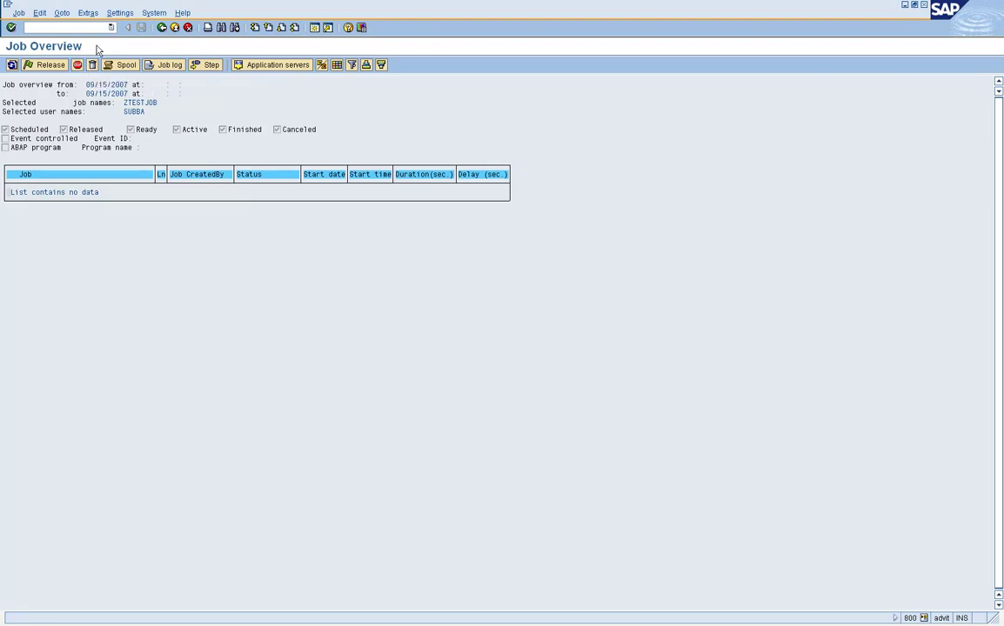
{"action": "left_click", "coordinate": [162, 28]}
{"action": "left_click", "coordinate": [32, 66]}
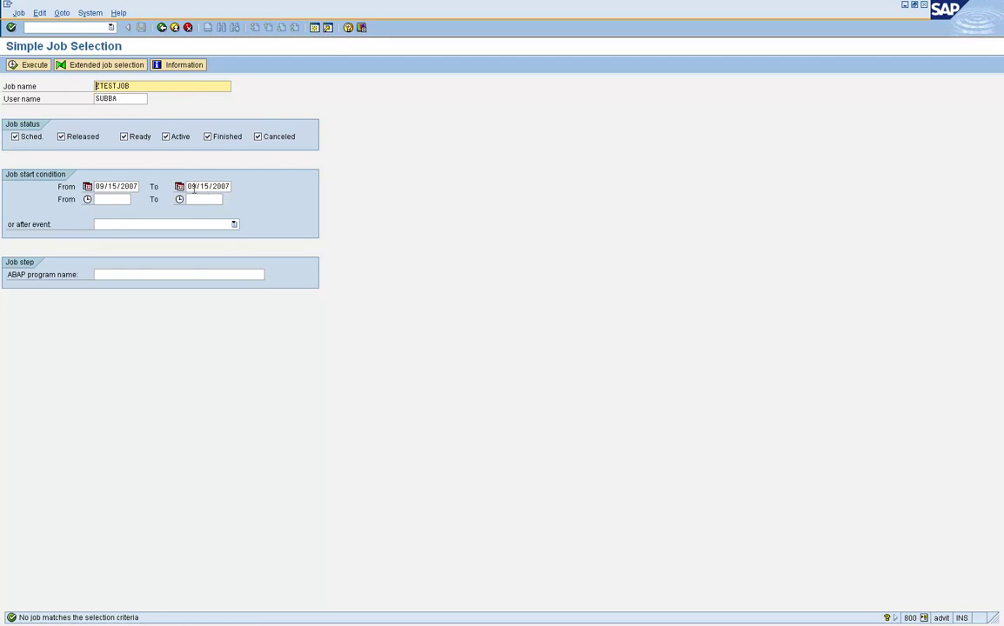
Search for jobs of any name by using the wildcard * as the job name.
{"action": "left_click_drag", "start_coordinate": [135, 87], "coordinate": [92, 86]}
{"action": "type", "text": "*"}
{"action": "left_click", "coordinate": [12, 66]}
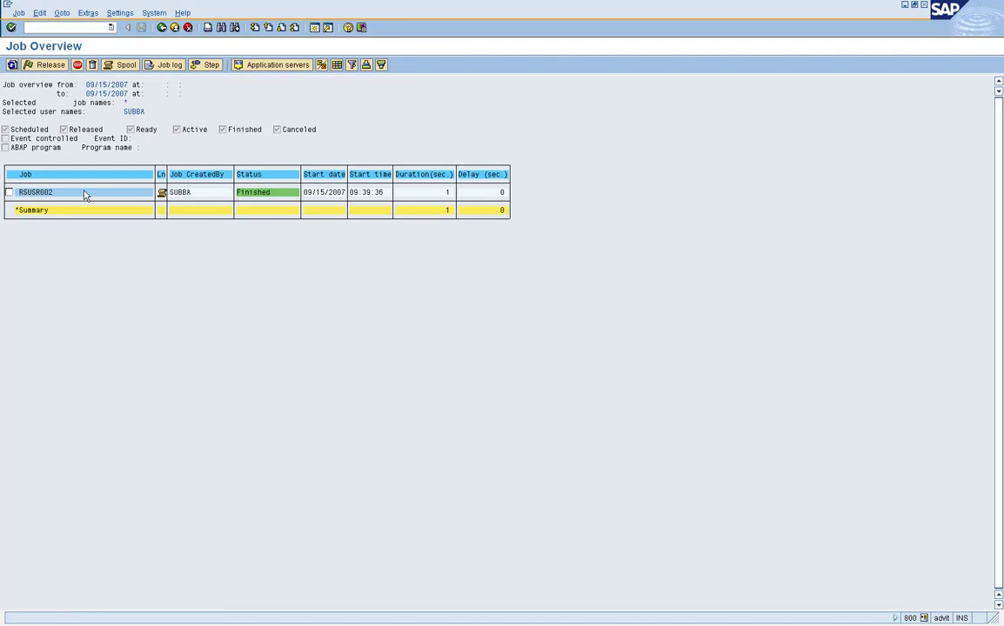
Copy the finished job RSUSR002 to a new job named ZRSUSR002.
{"action": "left_click", "coordinate": [8, 192]}
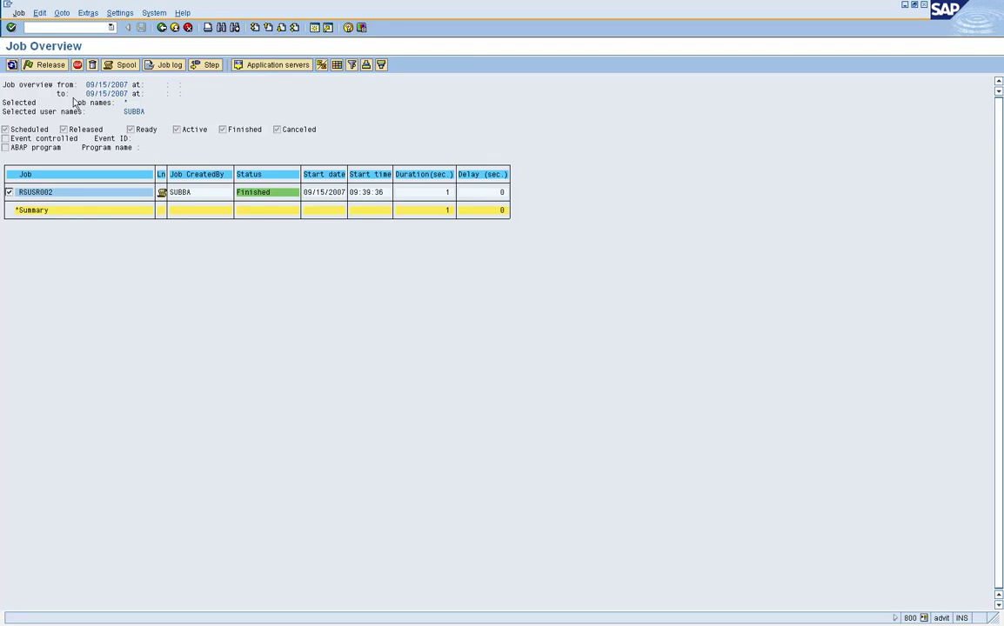
{"action": "key", "text": "shift+F11"}
{"action": "type", "text": "Z"}
{"action": "left_click", "coordinate": [87, 228]}
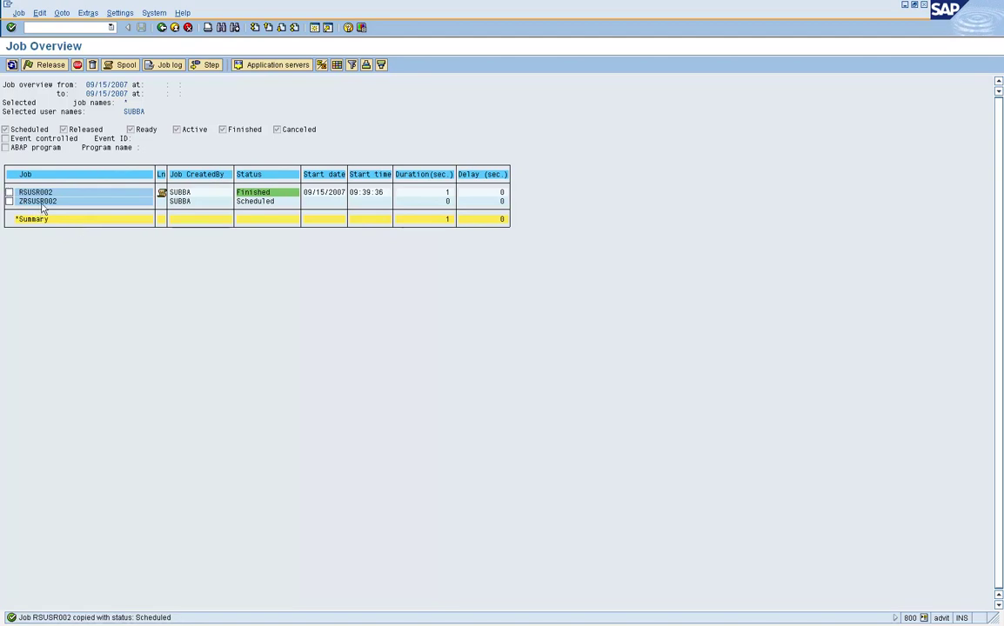
Release the copied job ZRSUSR002 with an immediate start and save the start time.
{"action": "left_click", "coordinate": [9, 200]}
{"action": "left_click", "coordinate": [61, 67]}
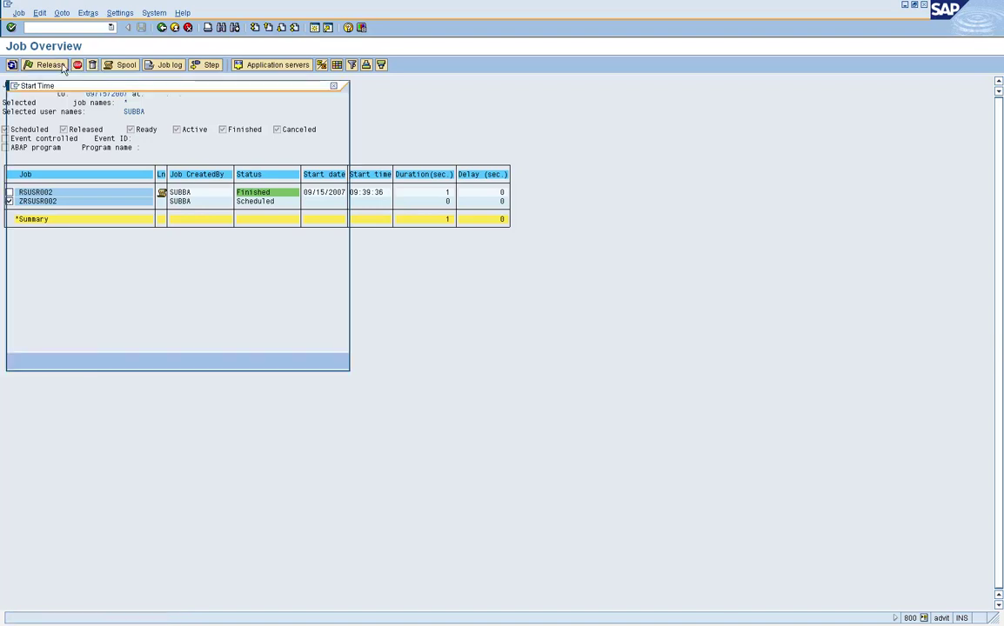
{"action": "left_click", "coordinate": [41, 116]}
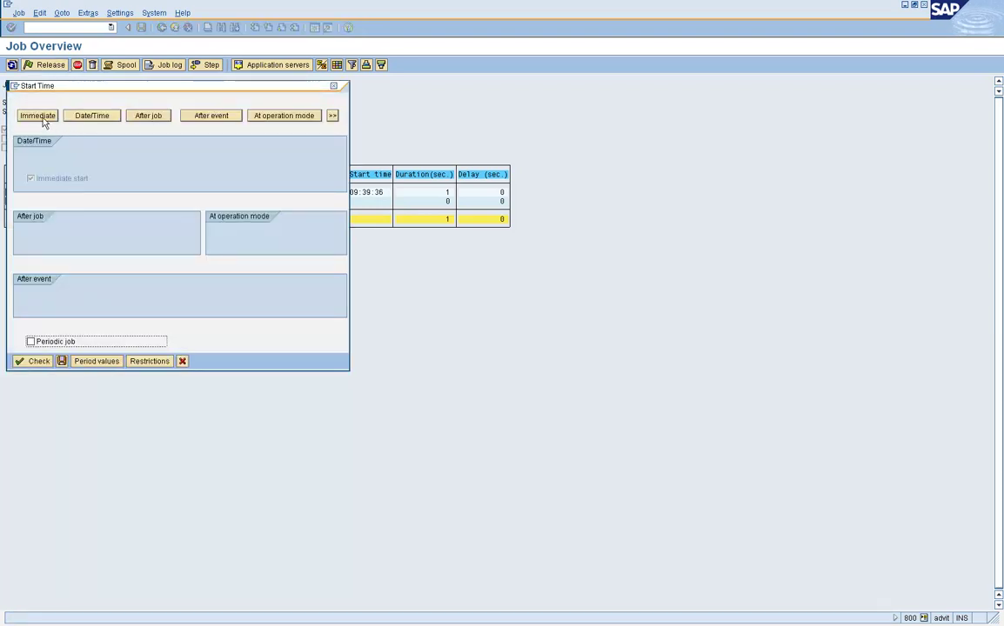
{"action": "left_click", "coordinate": [62, 361]}
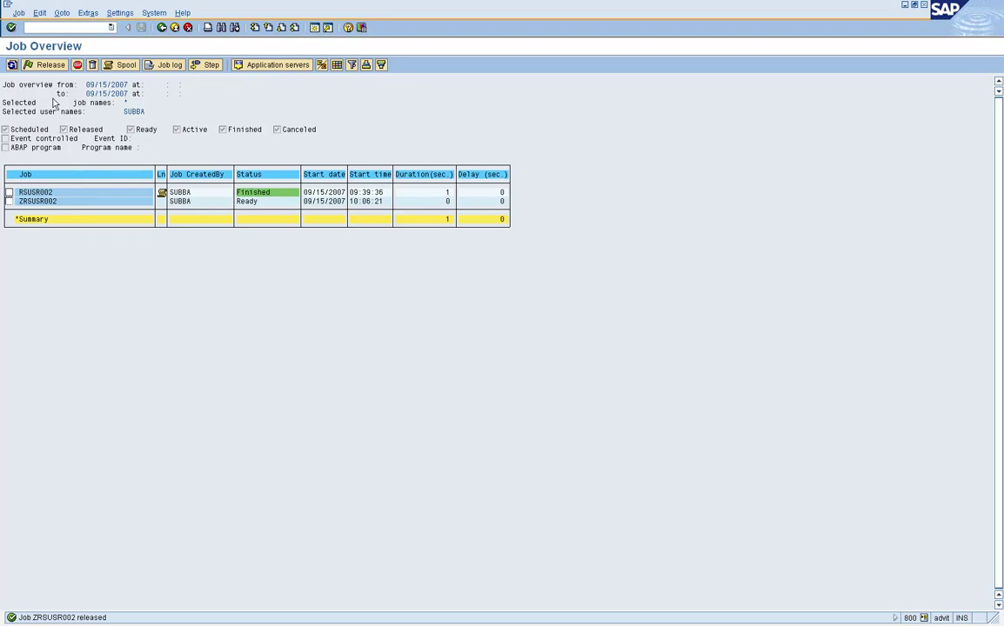
Refresh the job overview and try to change the job ZRSUSR002, returning to the job selection.
{"action": "left_click", "coordinate": [12, 64]}
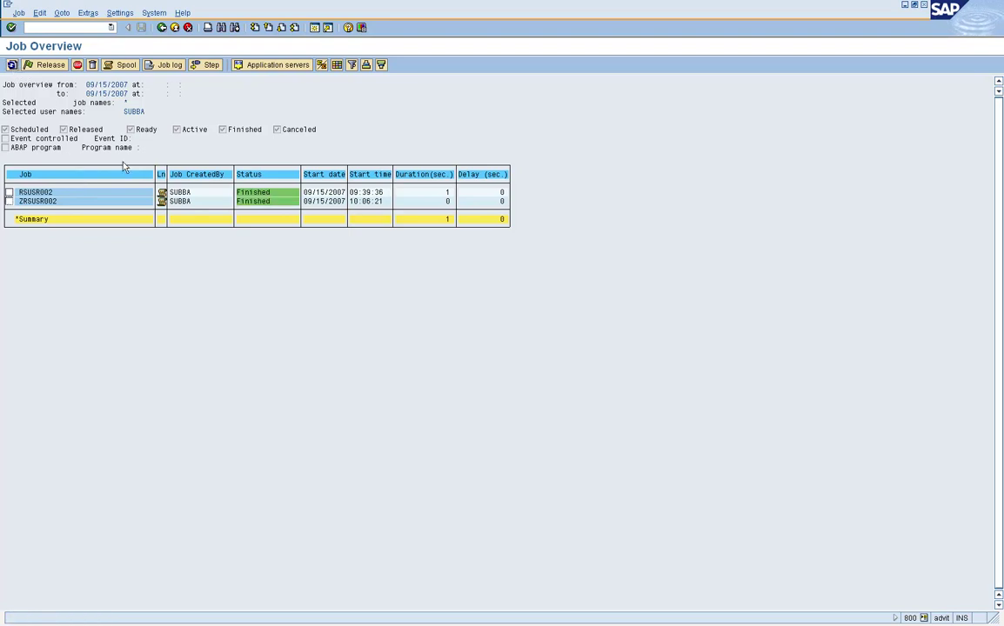
{"action": "left_click", "coordinate": [8, 201]}
{"action": "key", "text": "ctrl+F11"}
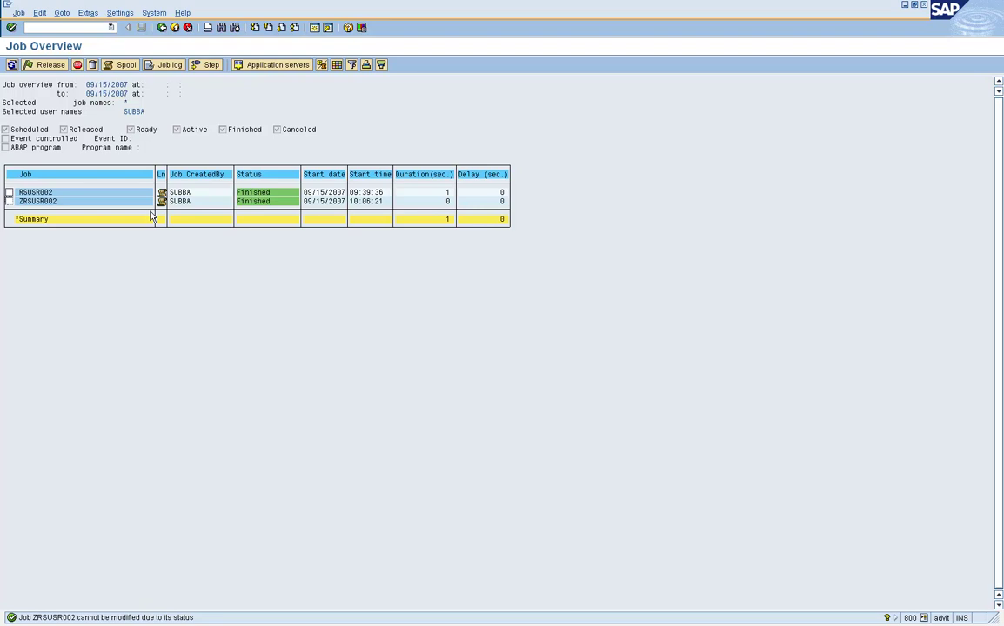
{"action": "left_click", "coordinate": [163, 27]}
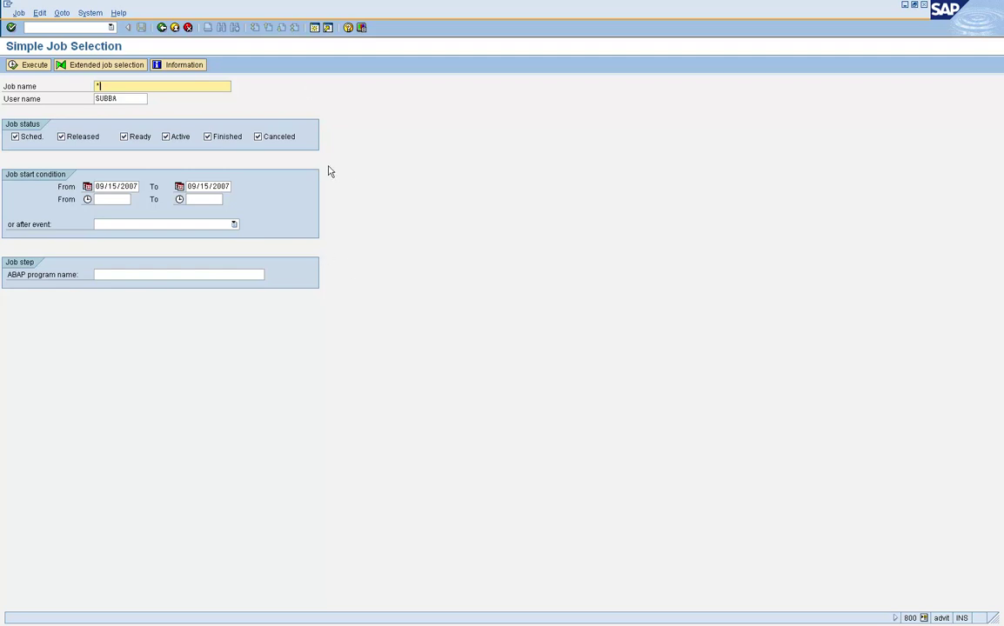
Switch to the running PowerPoint slide show and advance to the slide on secure background processing with S_BTCH_NAM.
{"action": "mouse_move", "coordinate": [522, 622]}
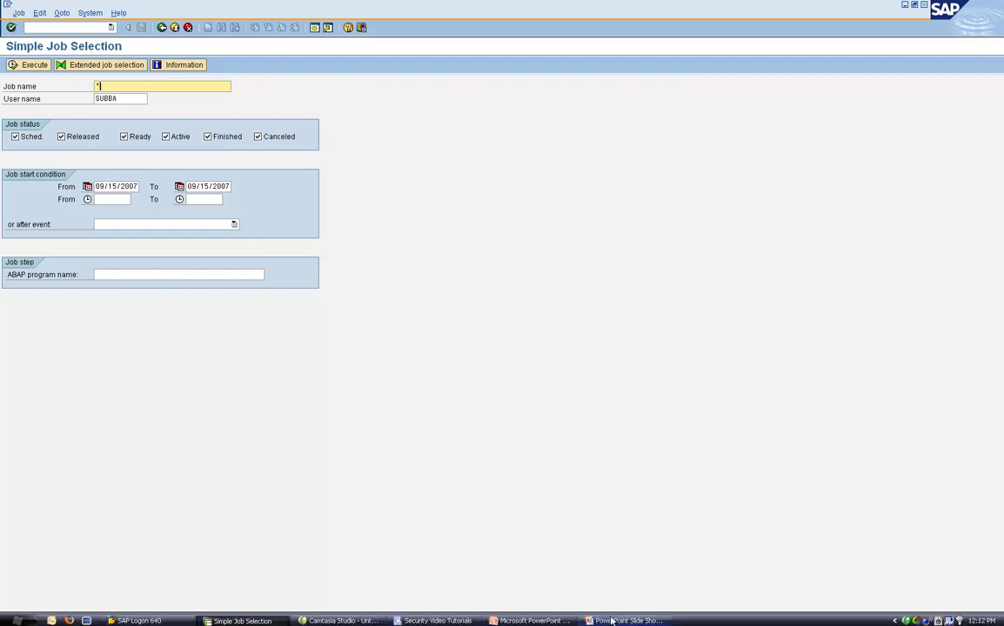
{"action": "left_click", "coordinate": [625, 620]}
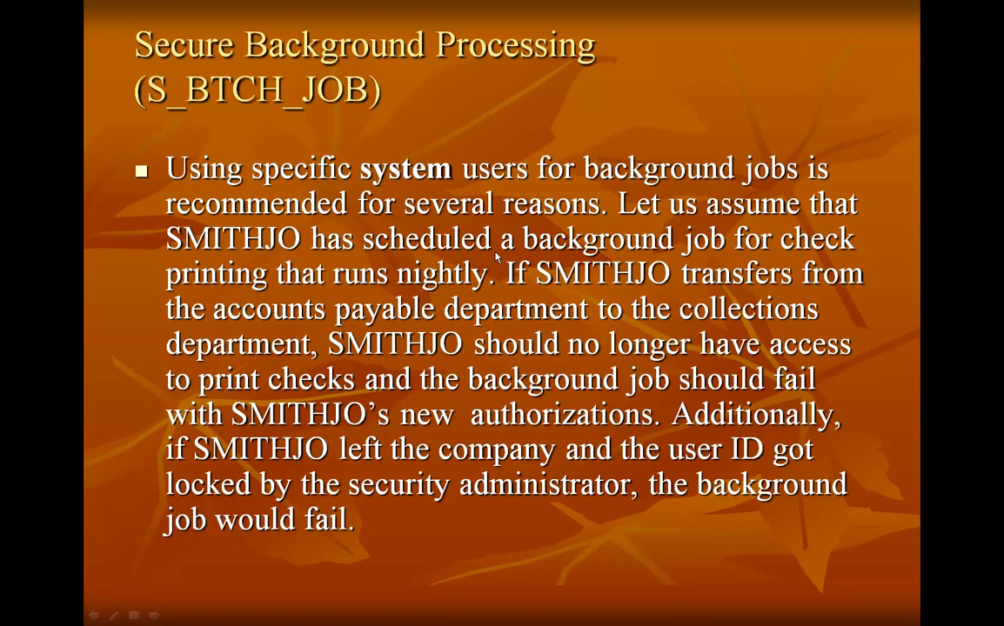
{"action": "left_click", "coordinate": [496, 265]}
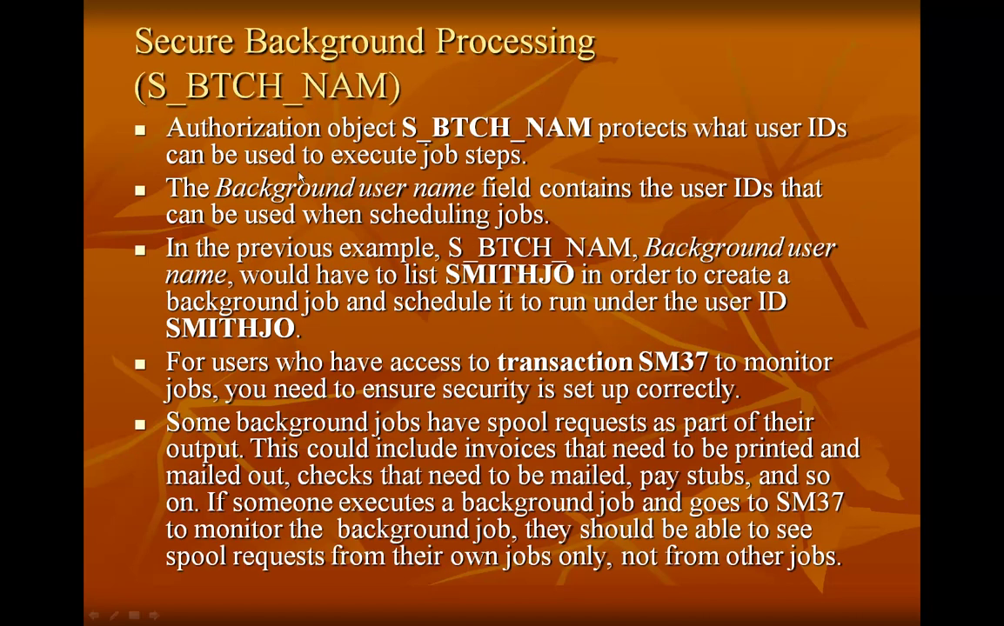